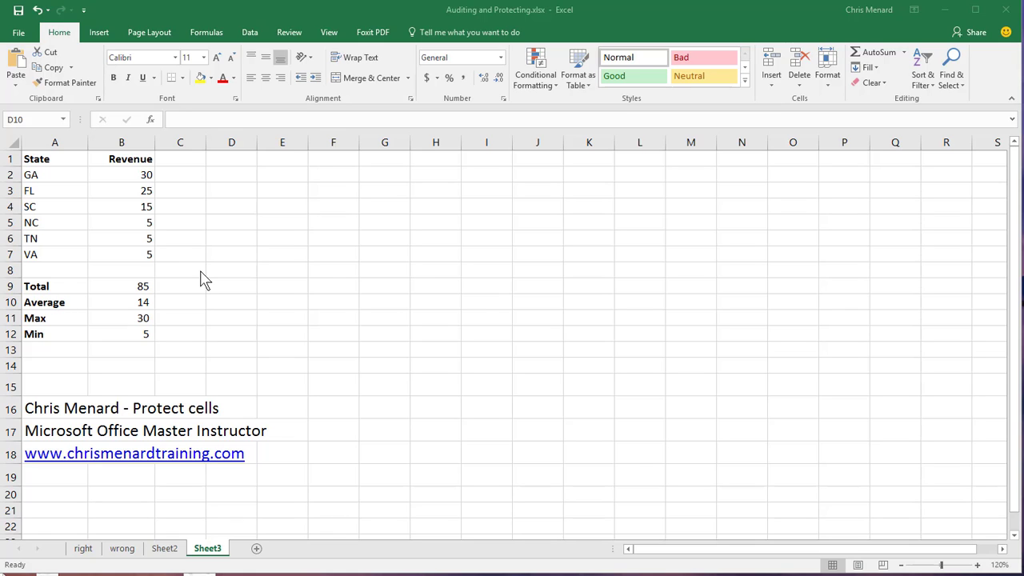
Inspect the Total, Average and Max formulas, briefly clearing and then restoring the Average and Max results
click(226, 249)
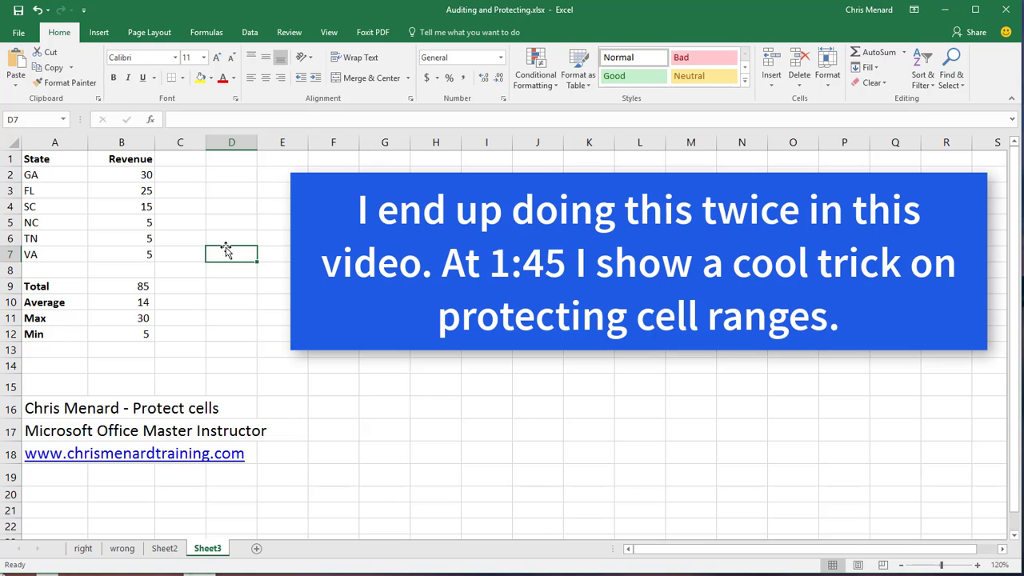
click(134, 303)
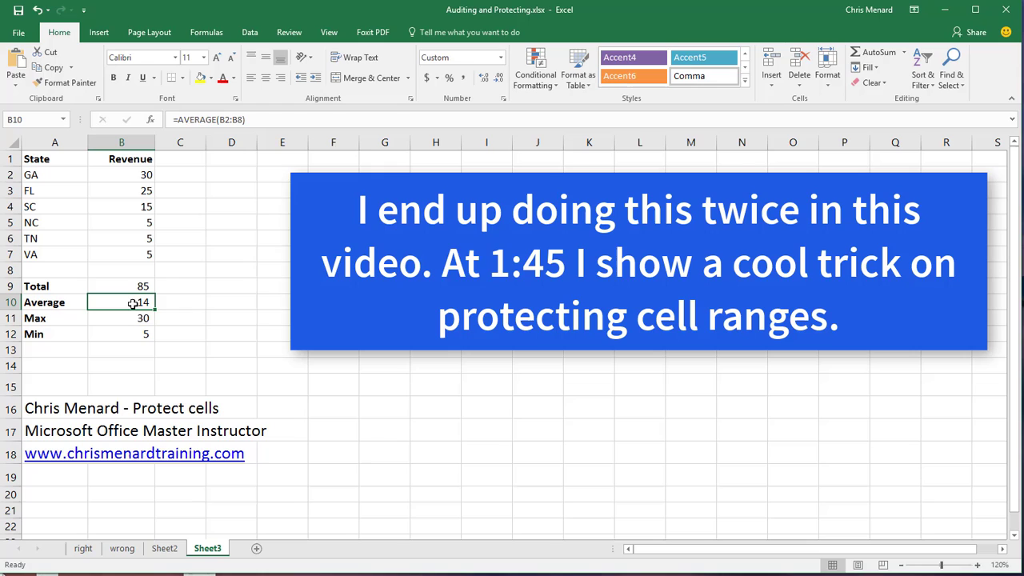
click(132, 319)
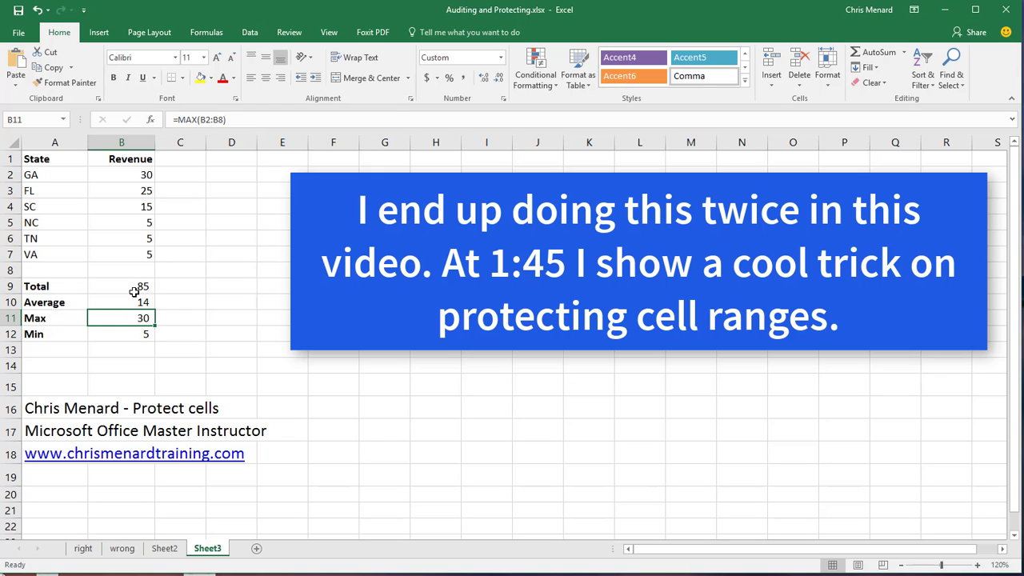
drag(132, 302, 130, 313)
key(Delete)
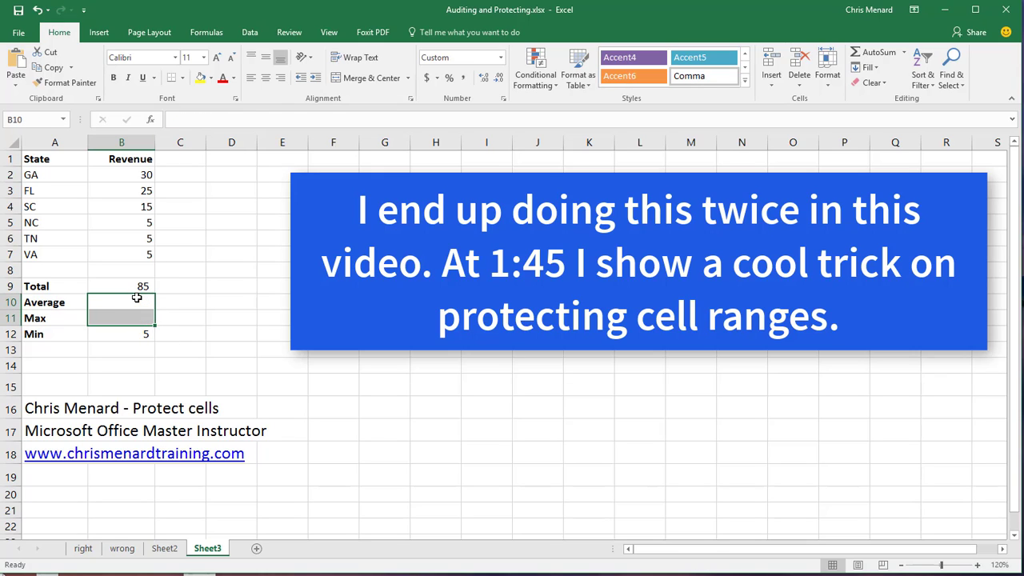
click(130, 287)
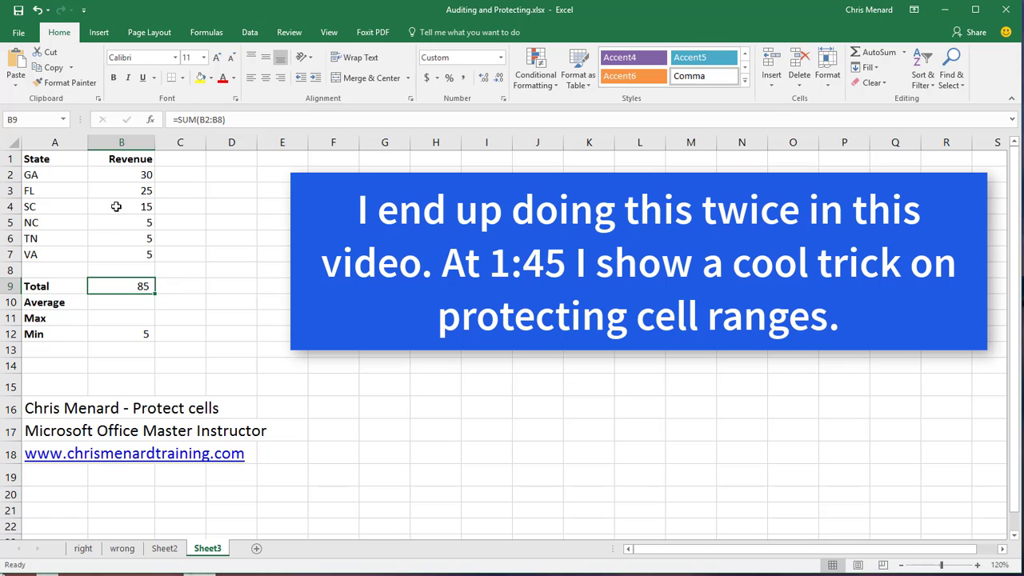
click(37, 10)
click(208, 270)
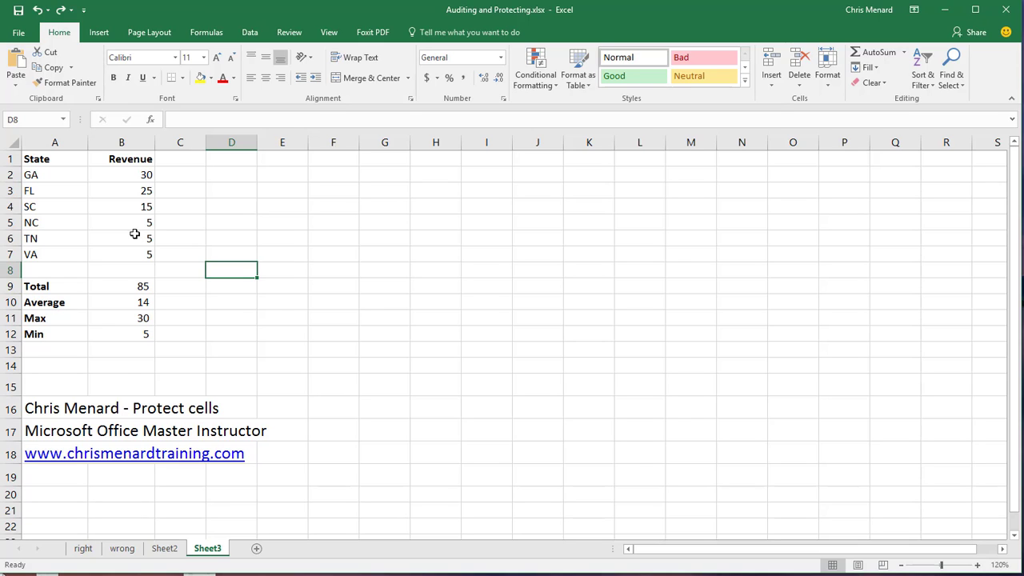
Clear the Locked option for the revenue cells B2:B7 in Format Cells protection settings
drag(130, 173, 127, 250)
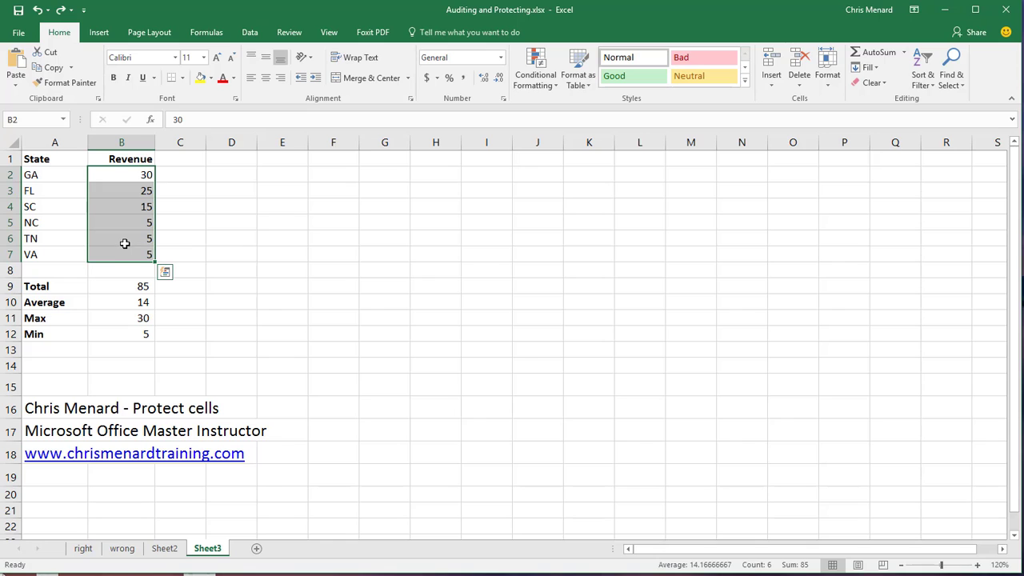
right_click(124, 244)
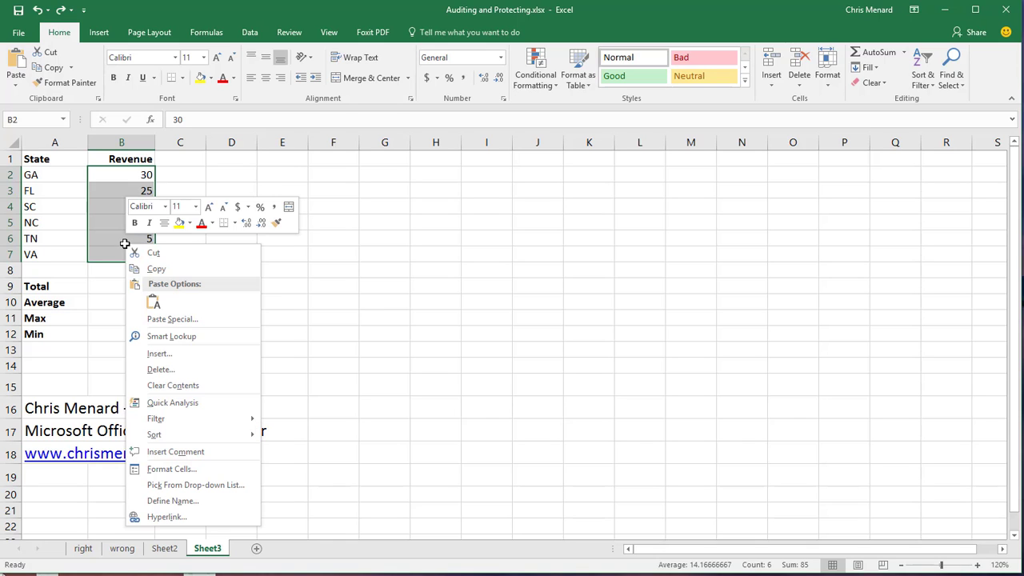
click(192, 469)
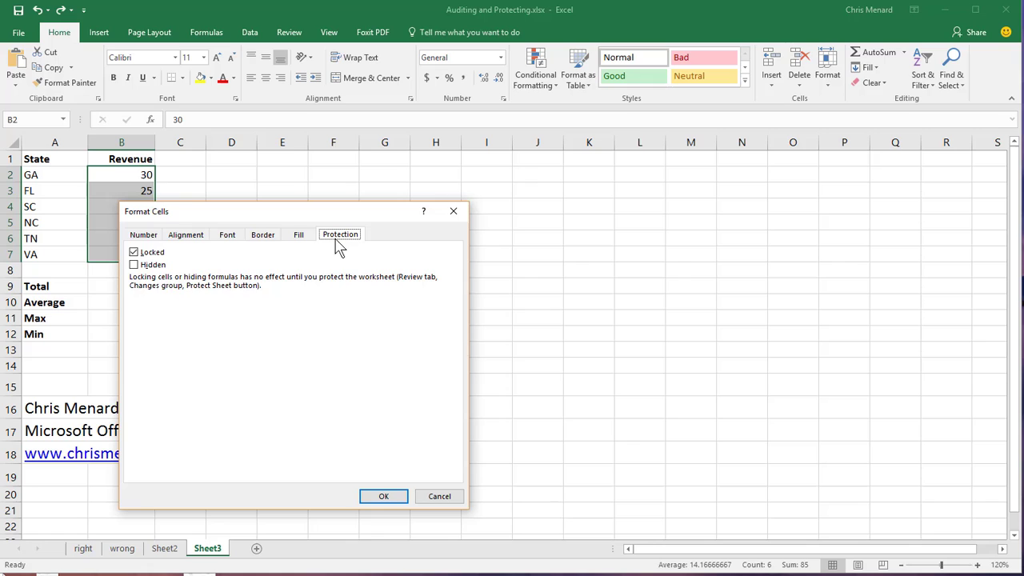
click(149, 239)
click(344, 238)
drag(219, 220, 282, 171)
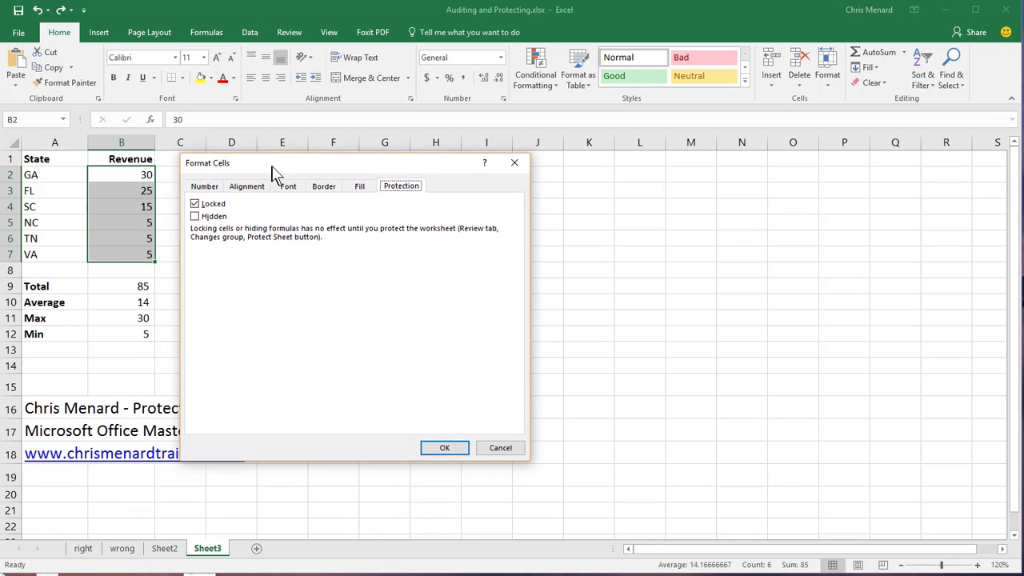
click(204, 210)
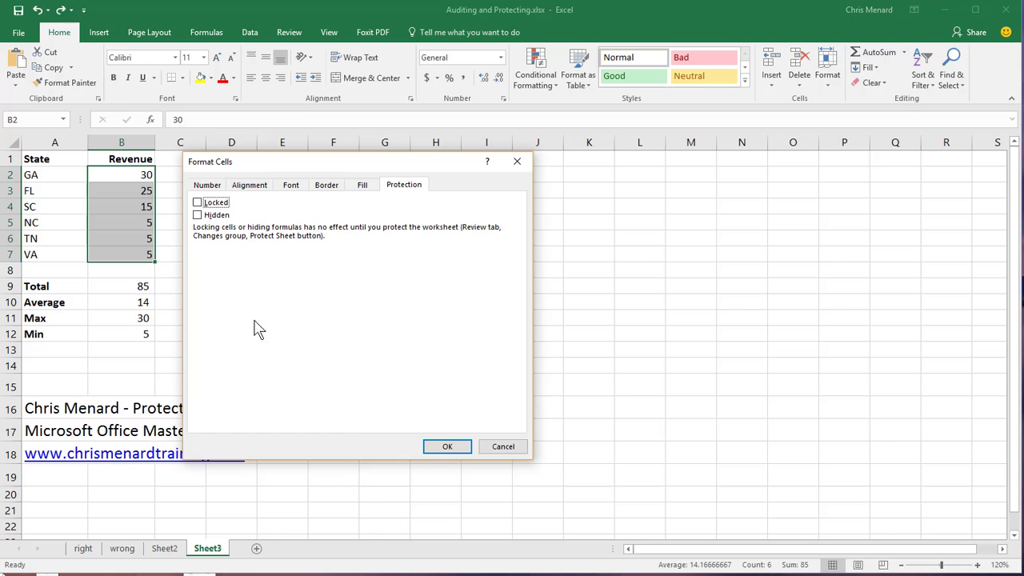
click(445, 447)
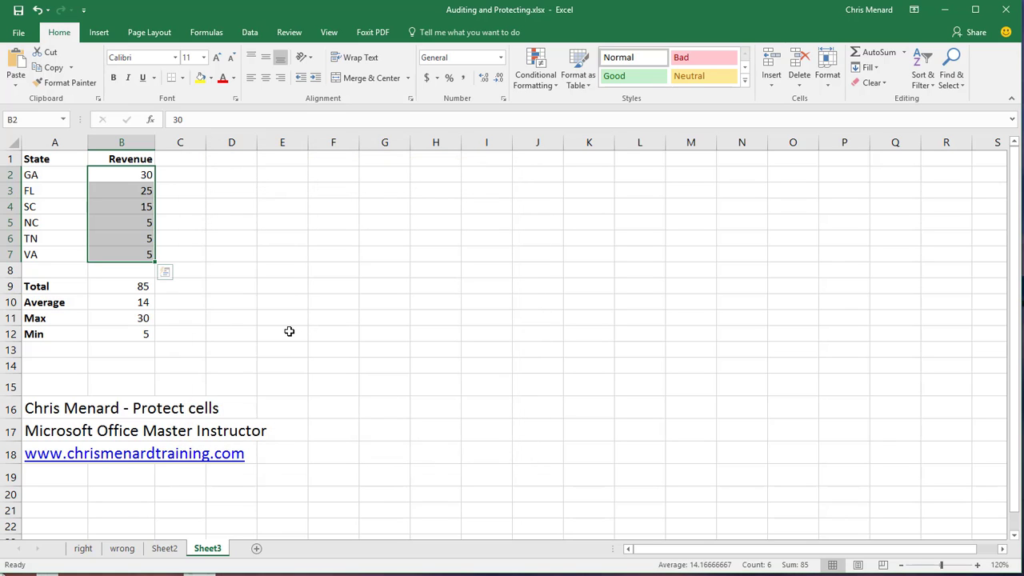
Protect Sheet3, keeping the default permissions to select locked and unlocked cells
click(52, 194)
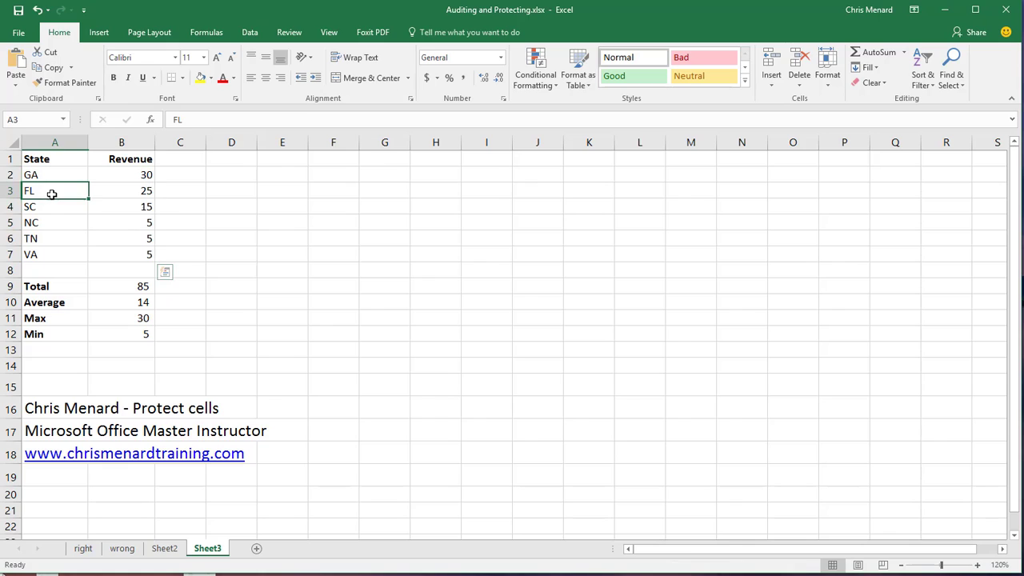
click(133, 193)
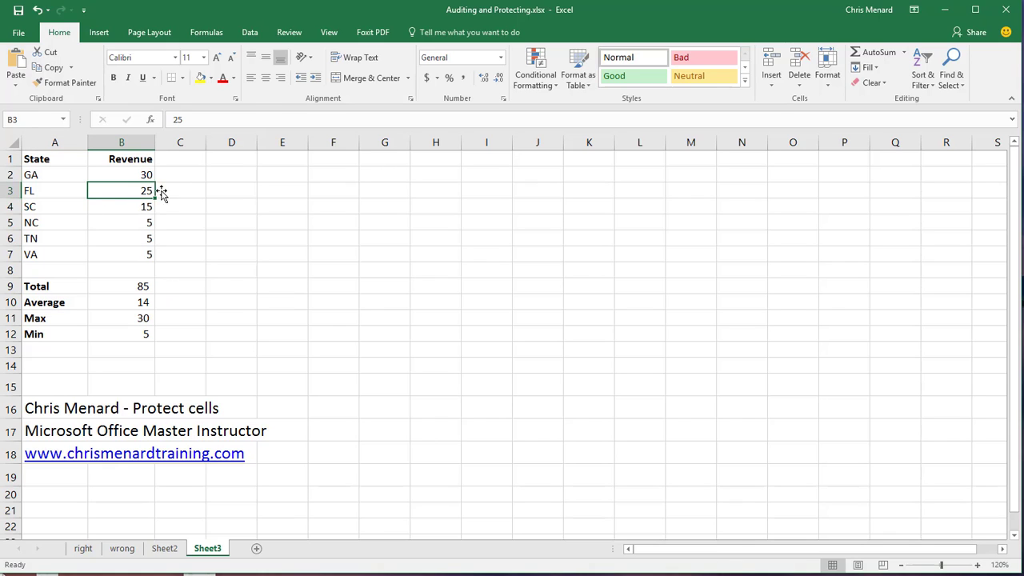
click(289, 33)
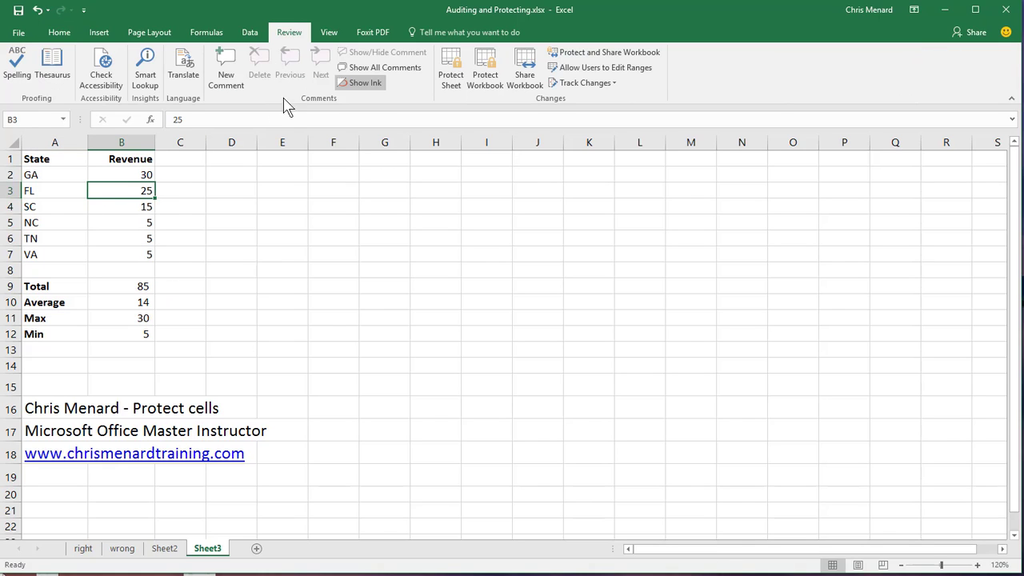
click(453, 84)
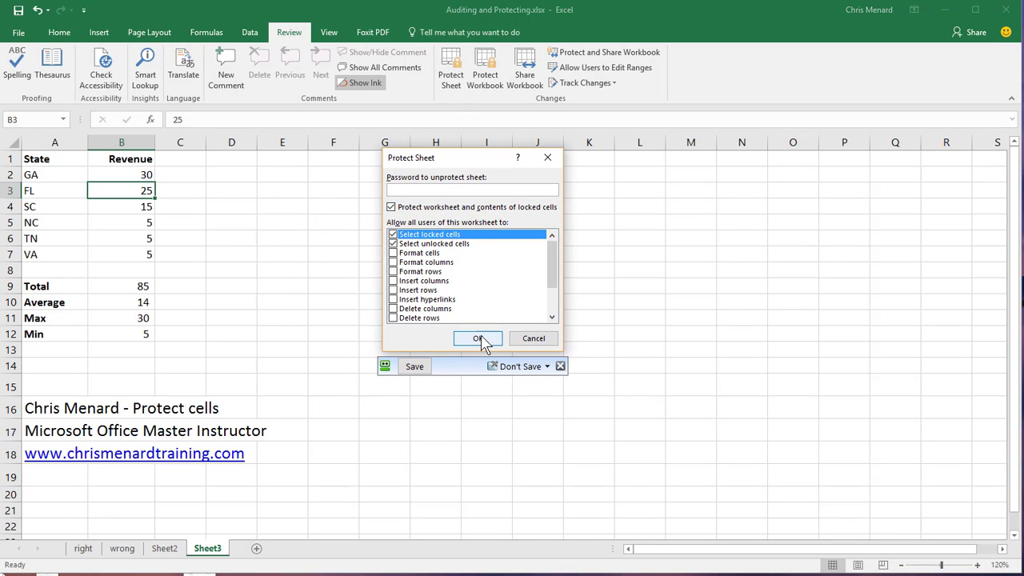
click(480, 341)
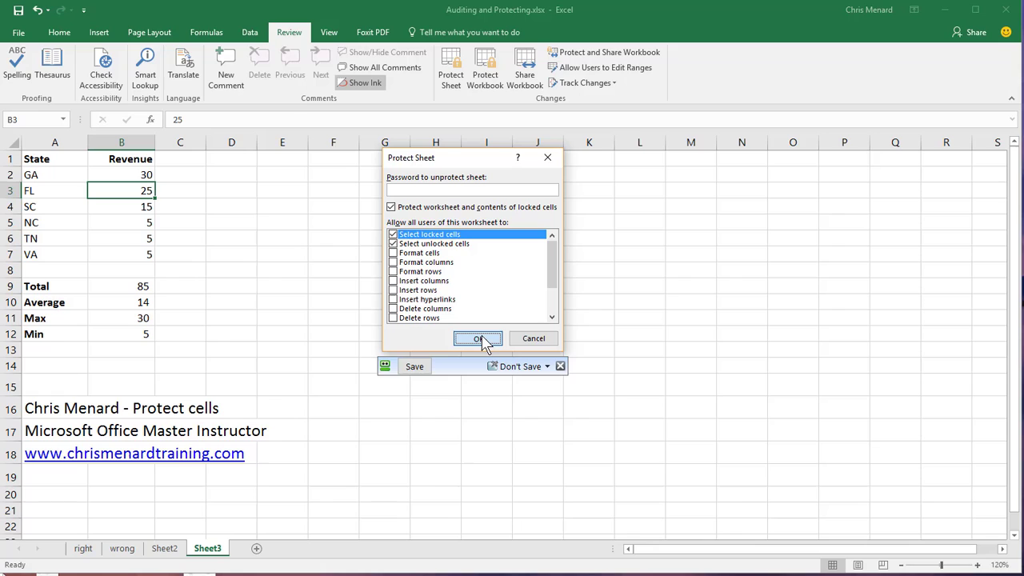
Try deleting the locked FL label in A3 and dismiss the protection warning
click(331, 244)
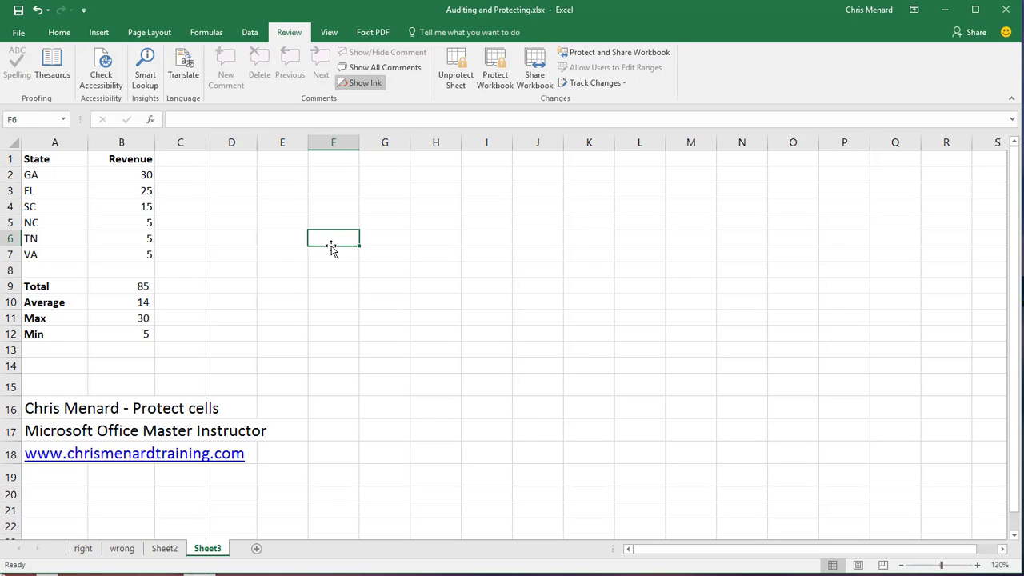
click(53, 194)
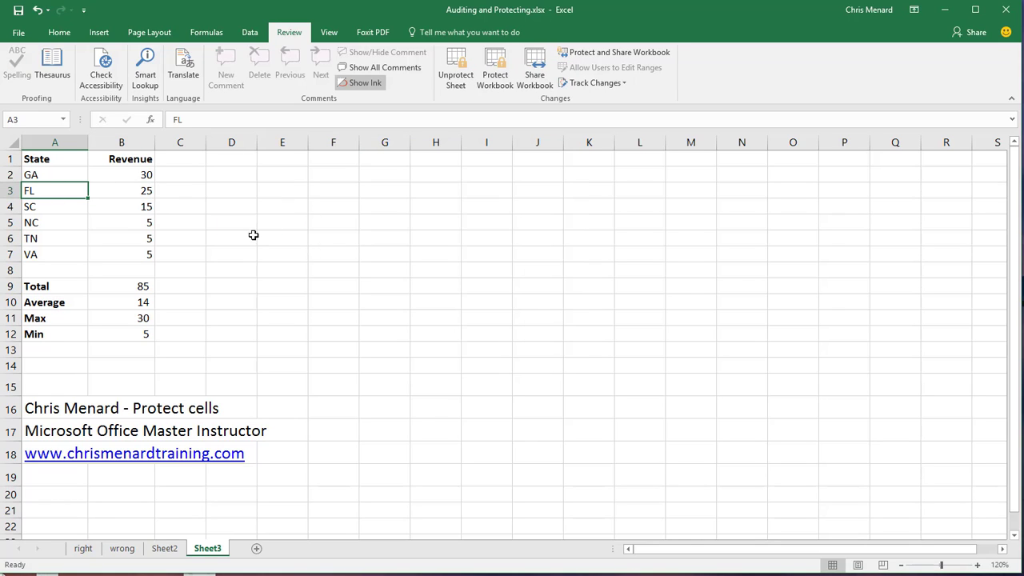
key(Delete)
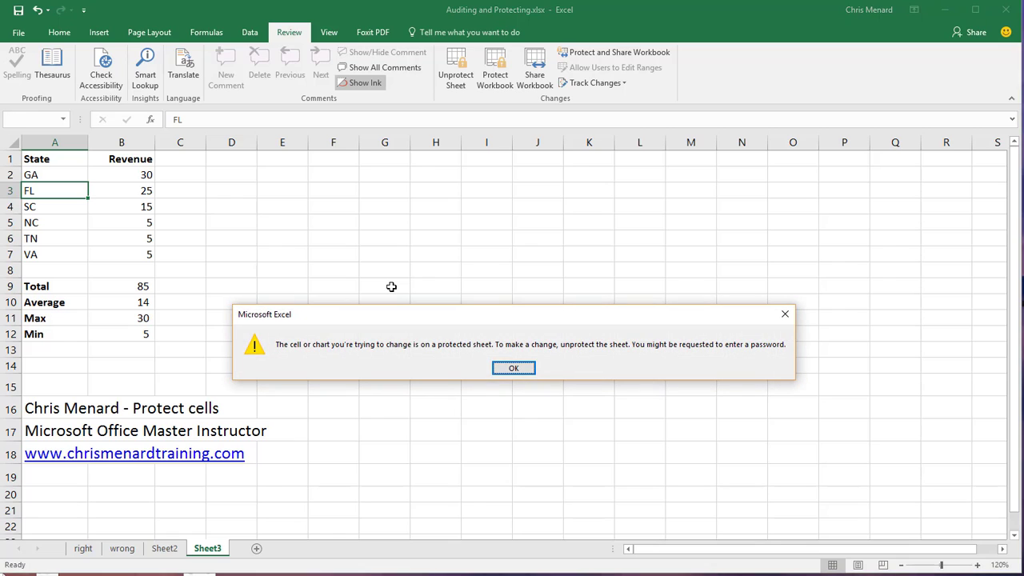
click(513, 370)
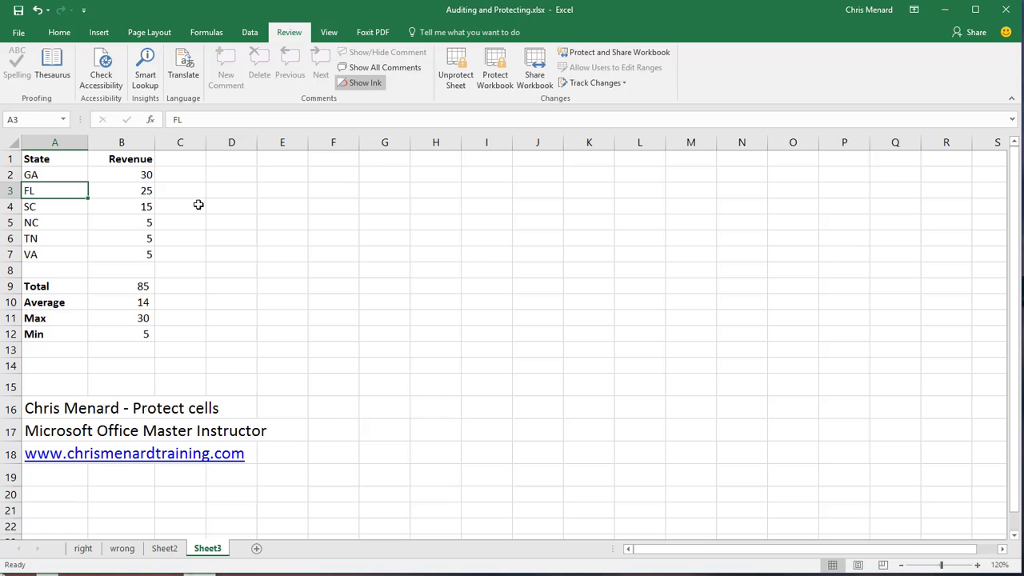
Enter revenues 45, 15 and 25 for GA, FL and SC in B2:B4
click(134, 176)
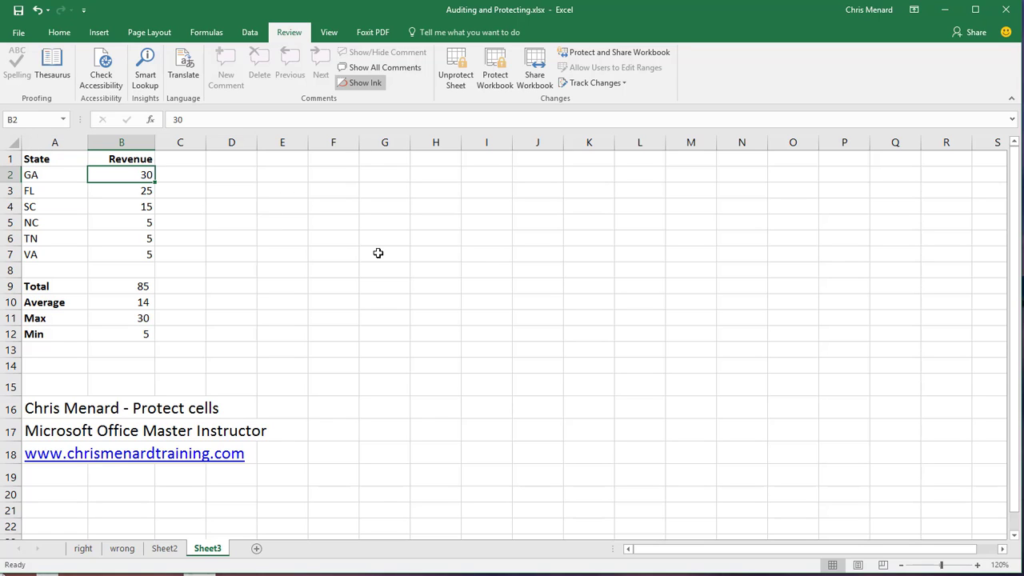
text(45)
key(Return)
text(15)
key(Return)
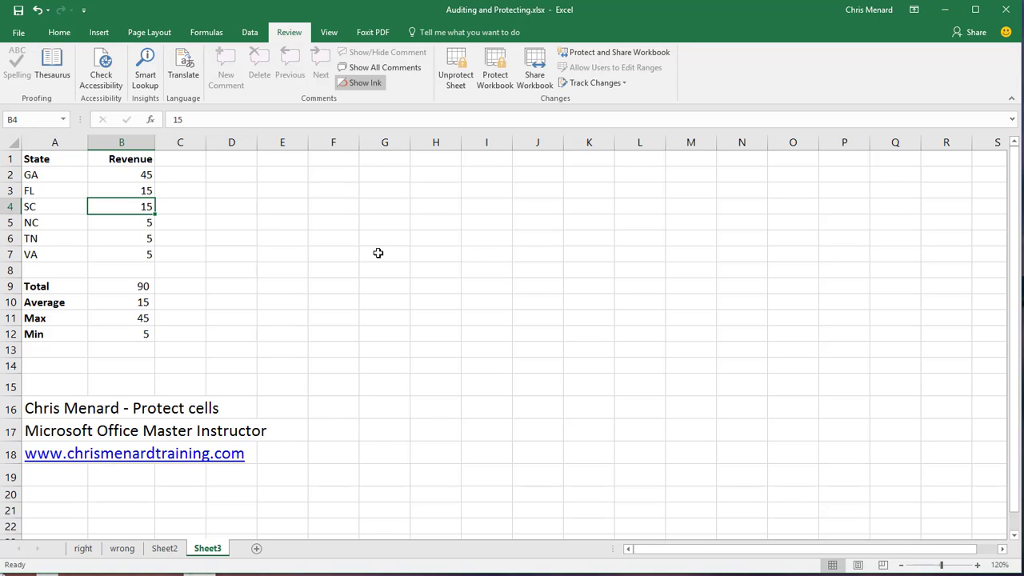
text(25)
key(Return)
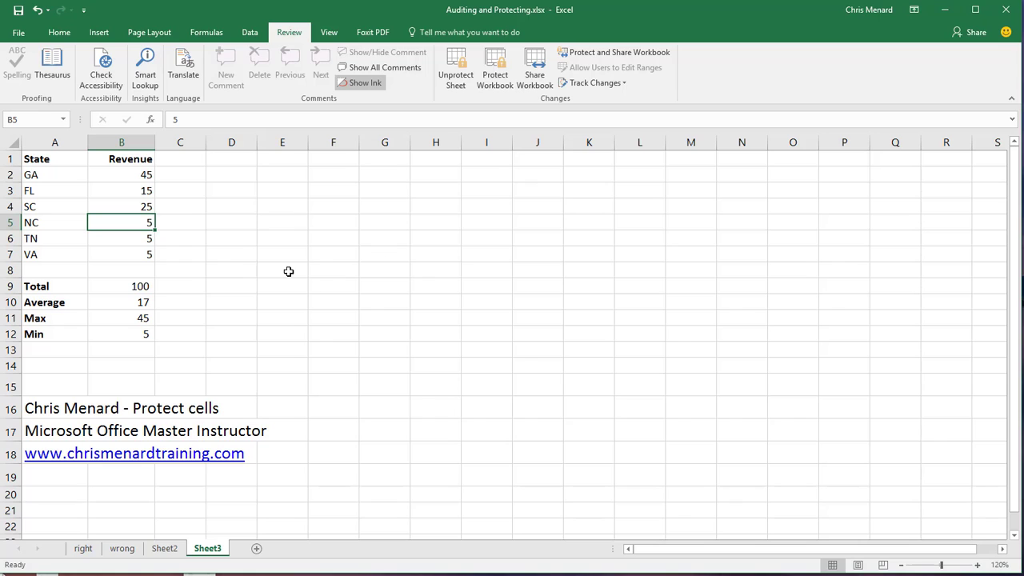
Try deleting the locked Total formula in B9 and dismiss the warning
click(136, 289)
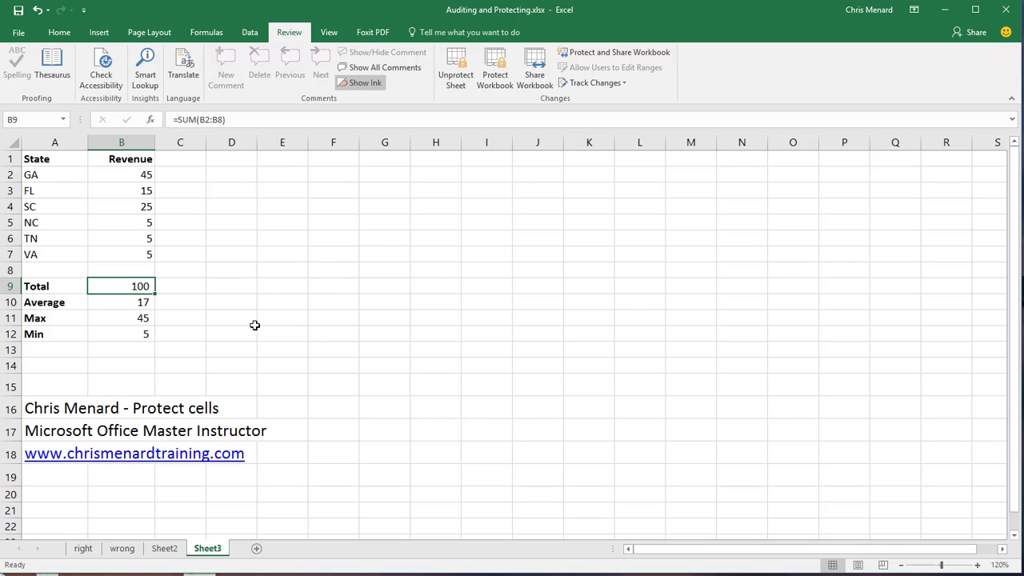
key(Delete)
key(Return)
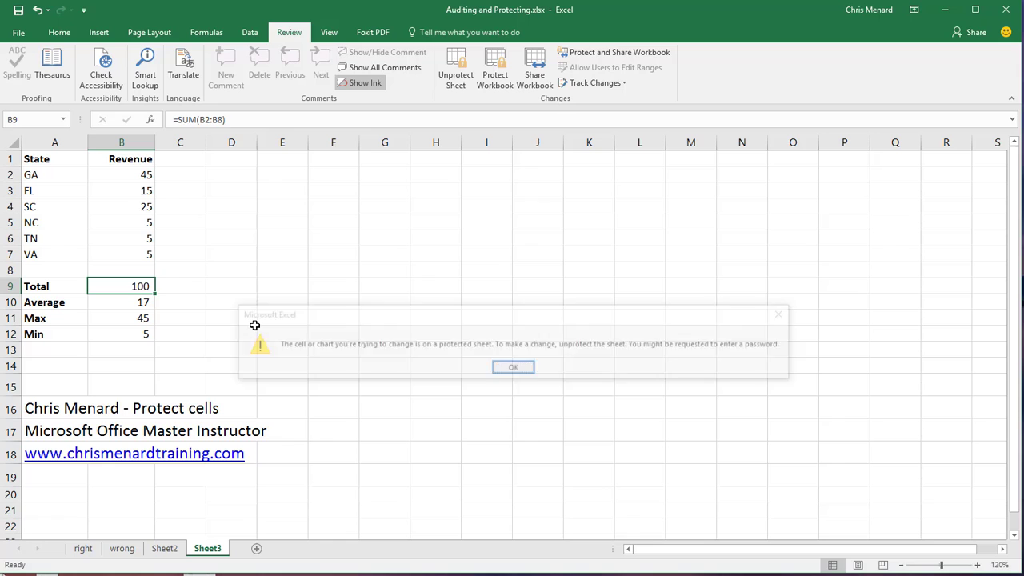
click(238, 289)
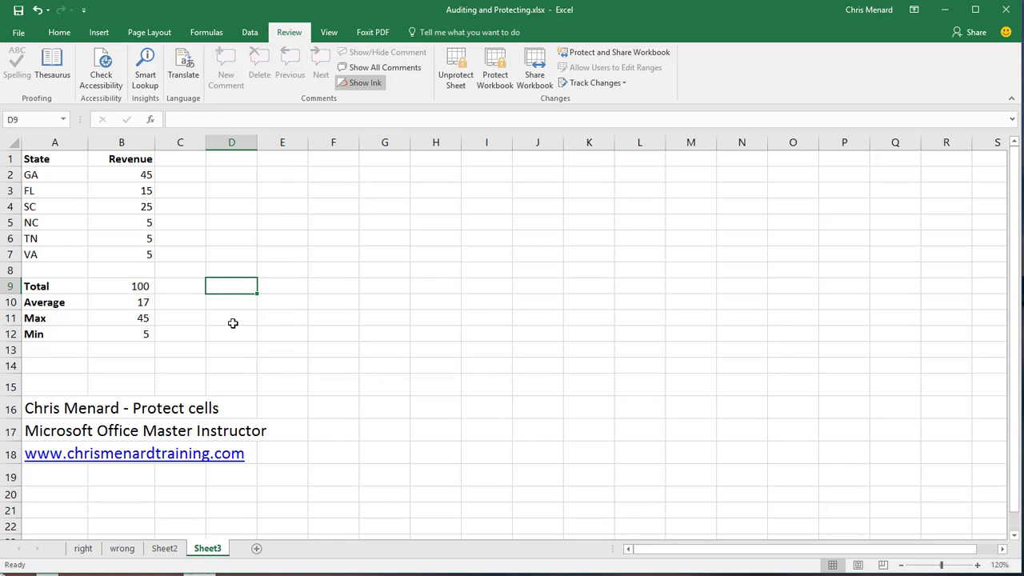
click(83, 549)
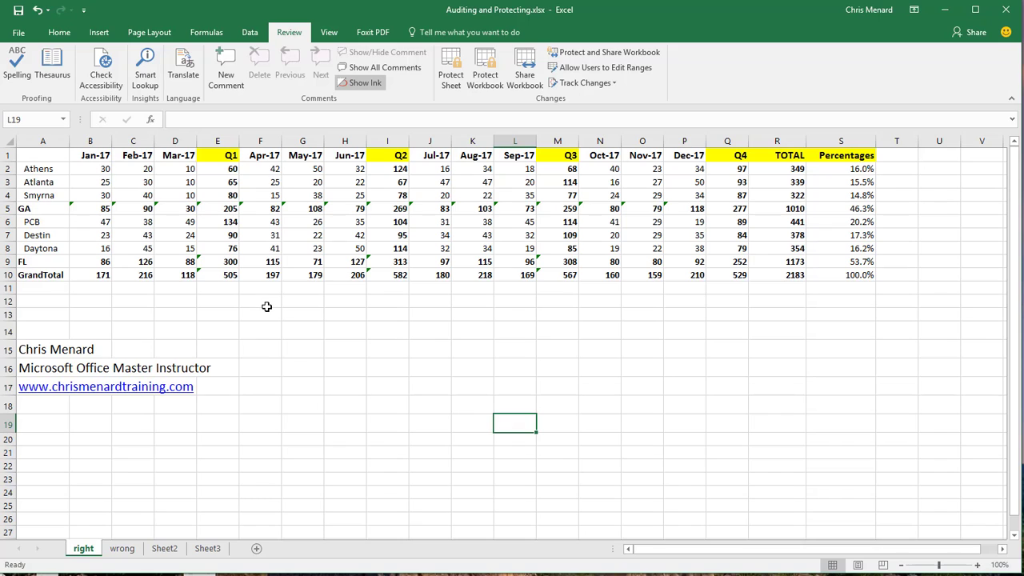
click(219, 172)
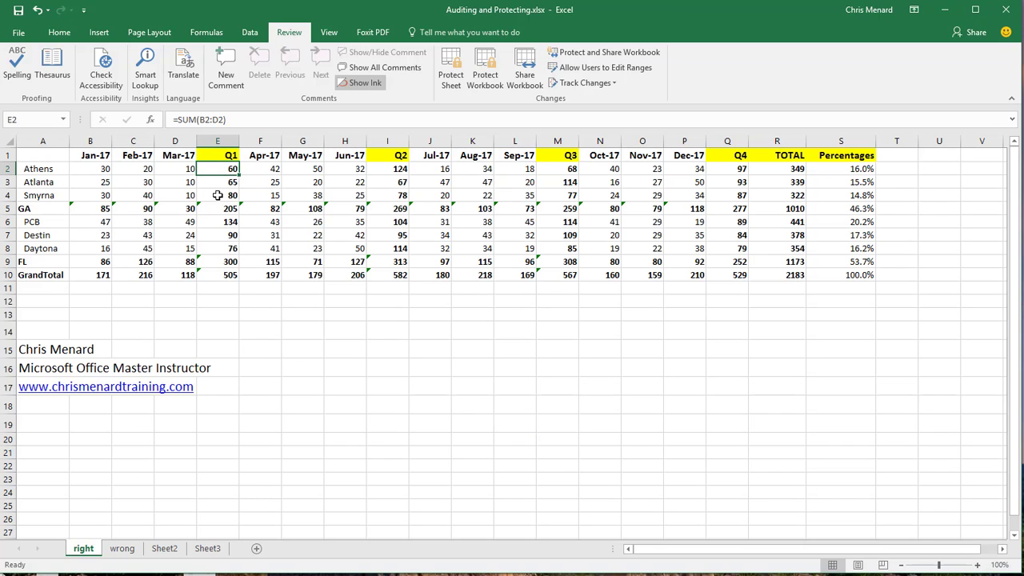
click(217, 195)
click(394, 184)
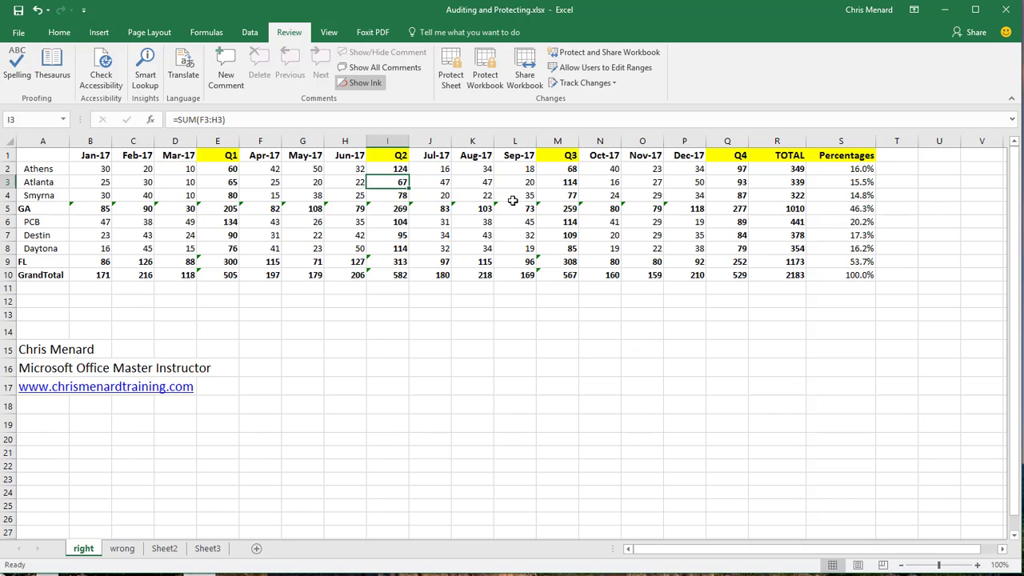
click(793, 195)
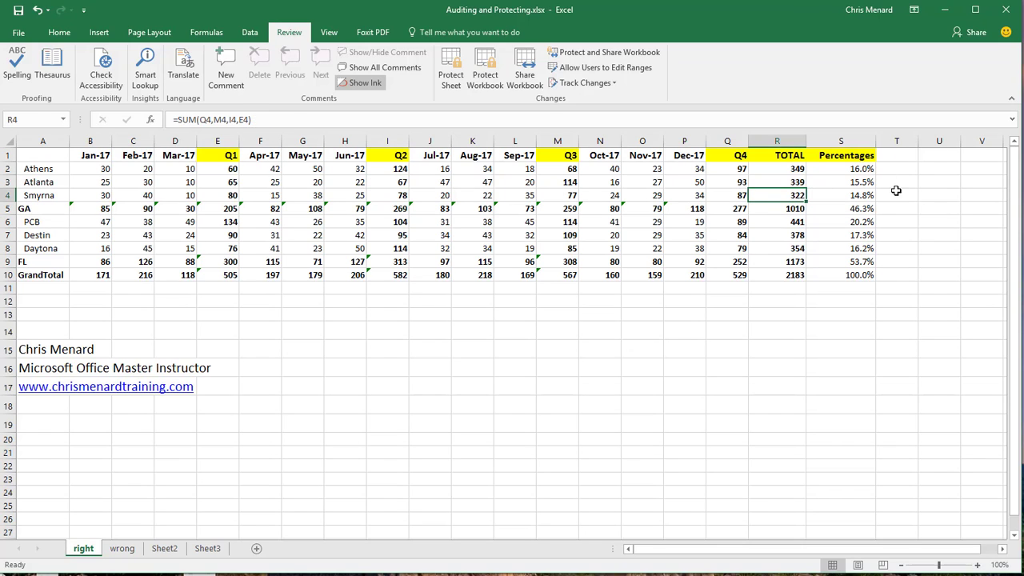
click(857, 194)
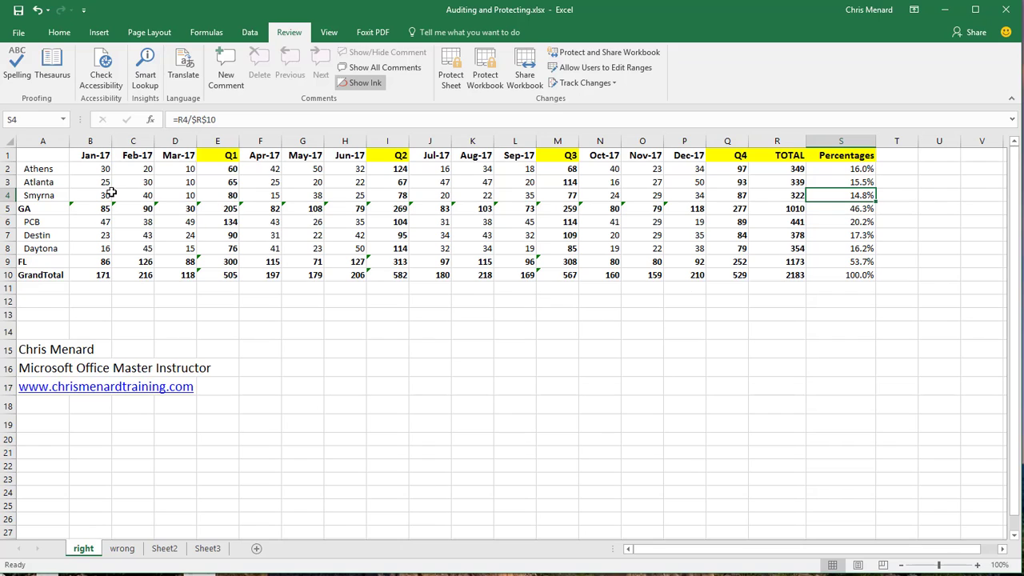
drag(100, 169, 168, 195)
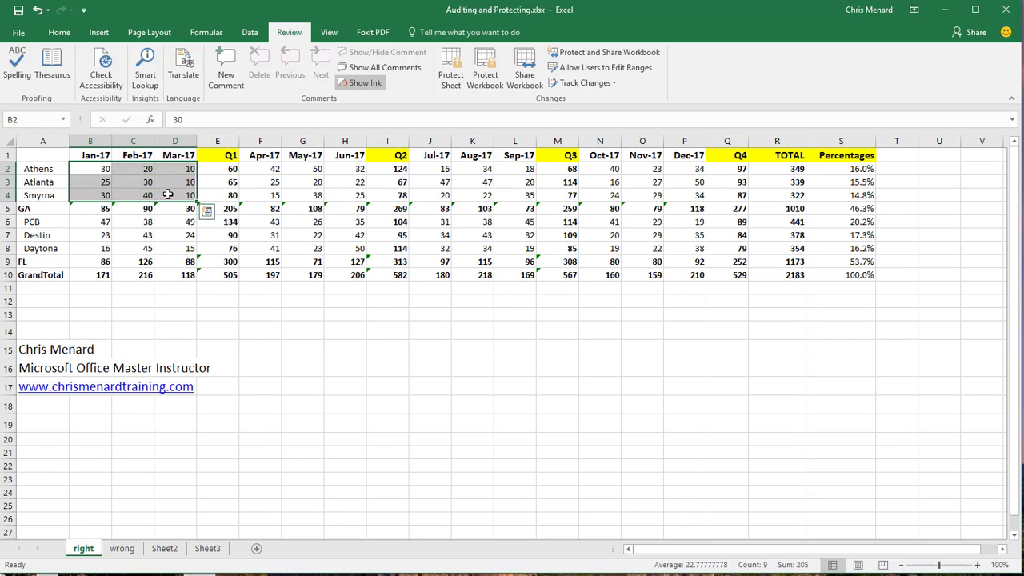
ctrl+drag(94, 222, 182, 248)
ctrl+drag(275, 169, 352, 200)
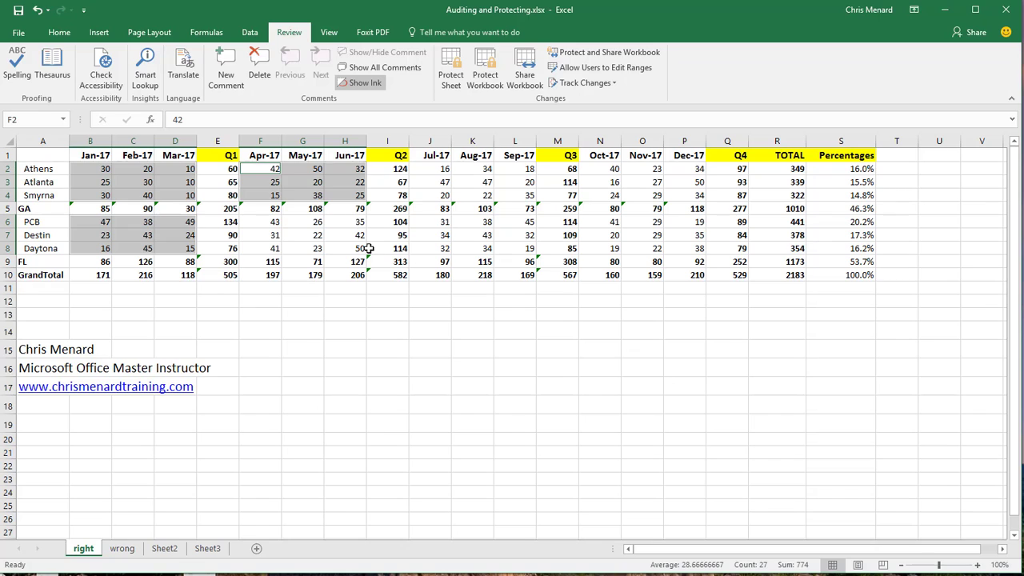
click(360, 235)
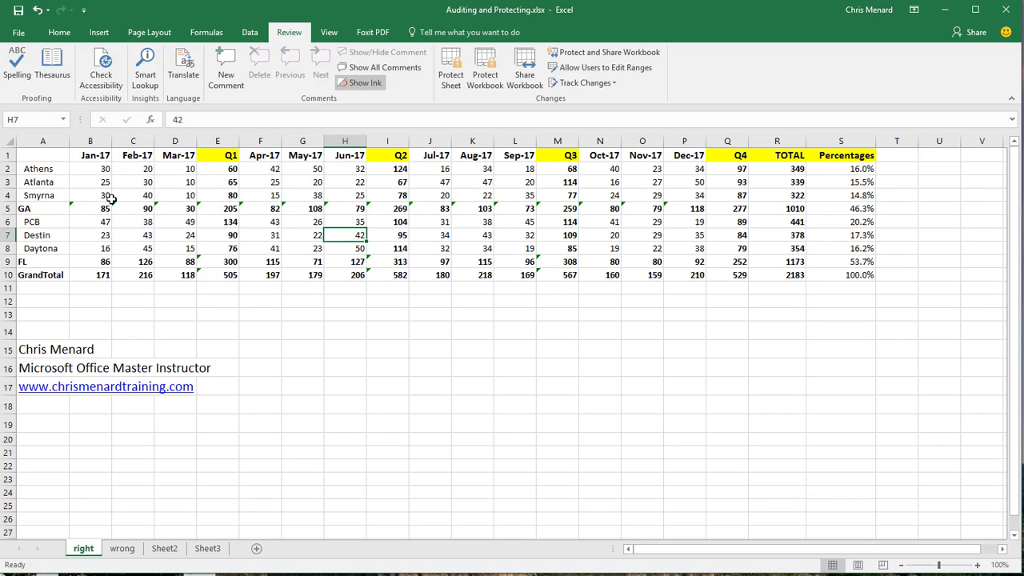
Select only the constant cells within B2:S10 using Go To Special > Constants
mouse_move(96, 168)
mouse_down()
mouse_move(930, 296)
mouse_move(853, 278)
mouse_up()
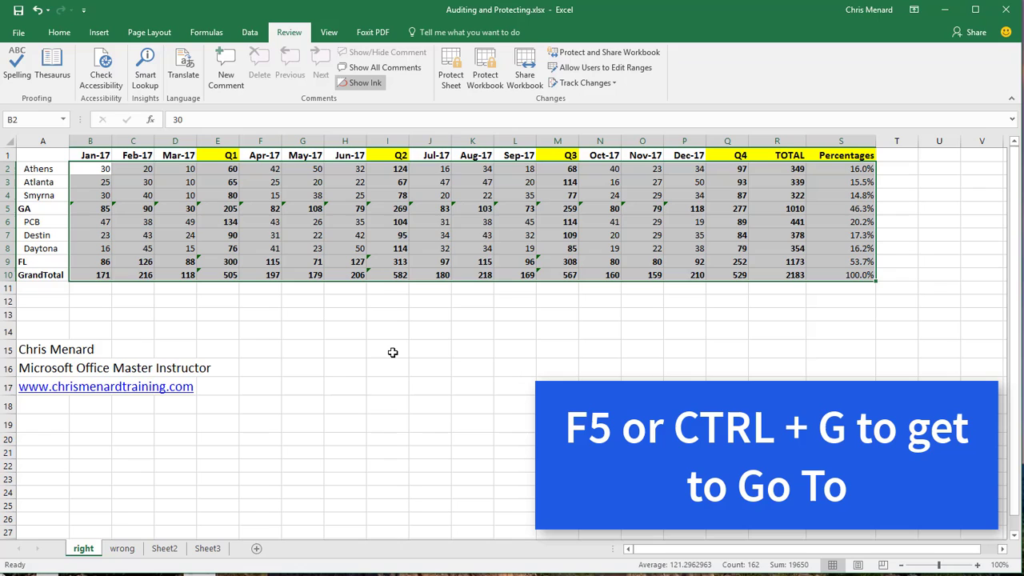
key(F5)
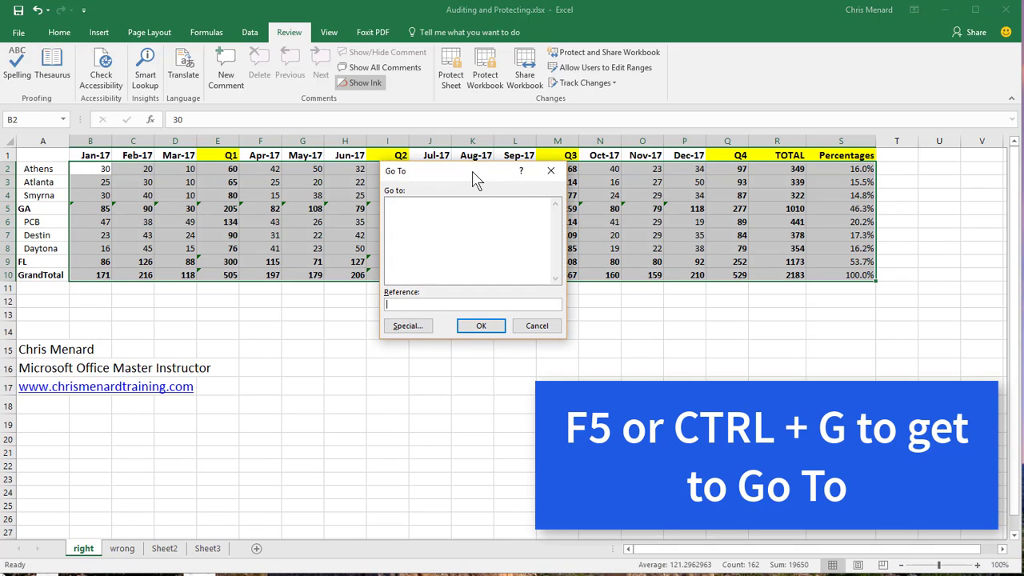
drag(472, 178, 448, 201)
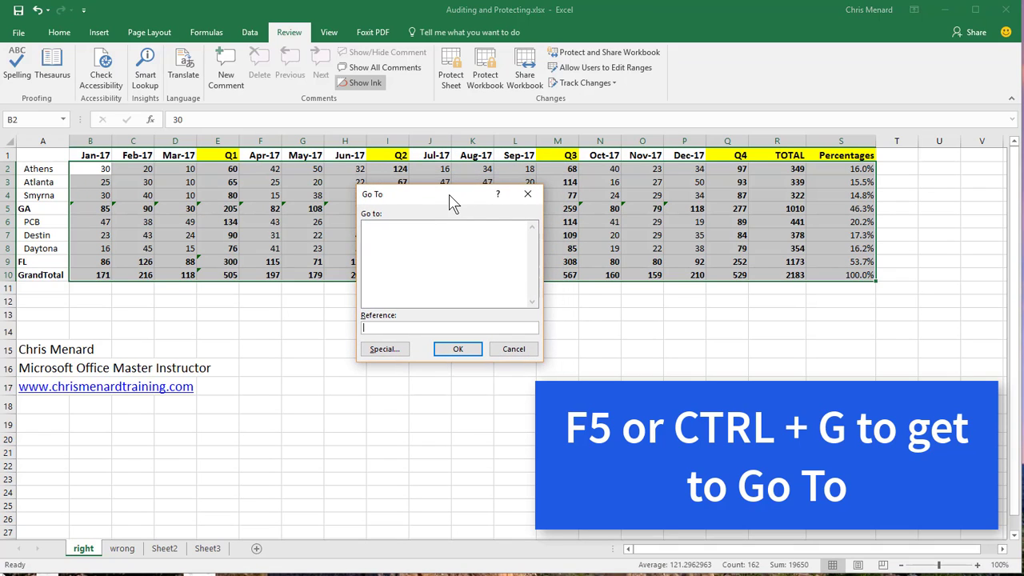
click(389, 350)
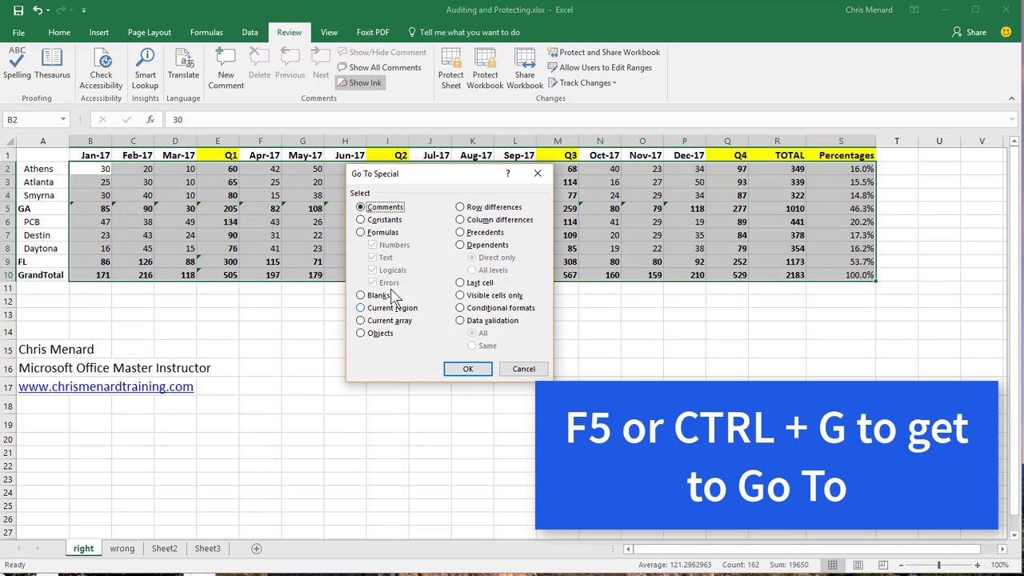
click(364, 220)
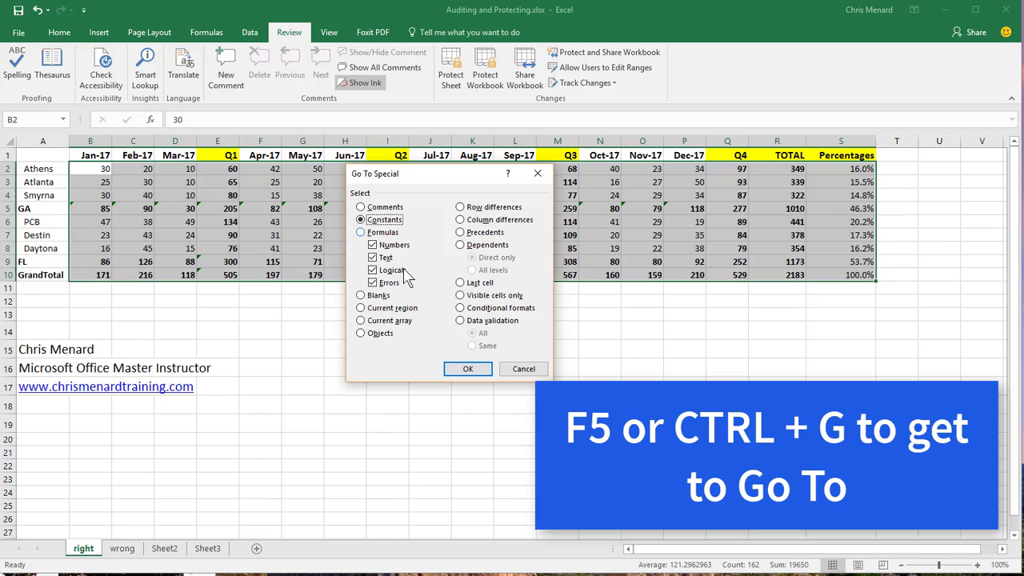
click(468, 373)
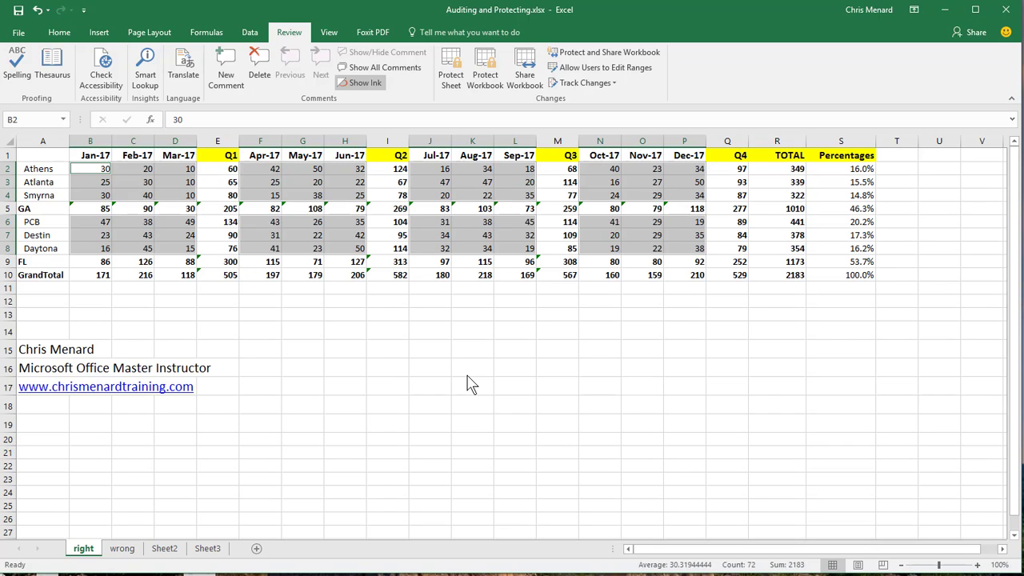
Delete the selected constants and uncheck Locked for those input cells in Format Cells
key(Delete)
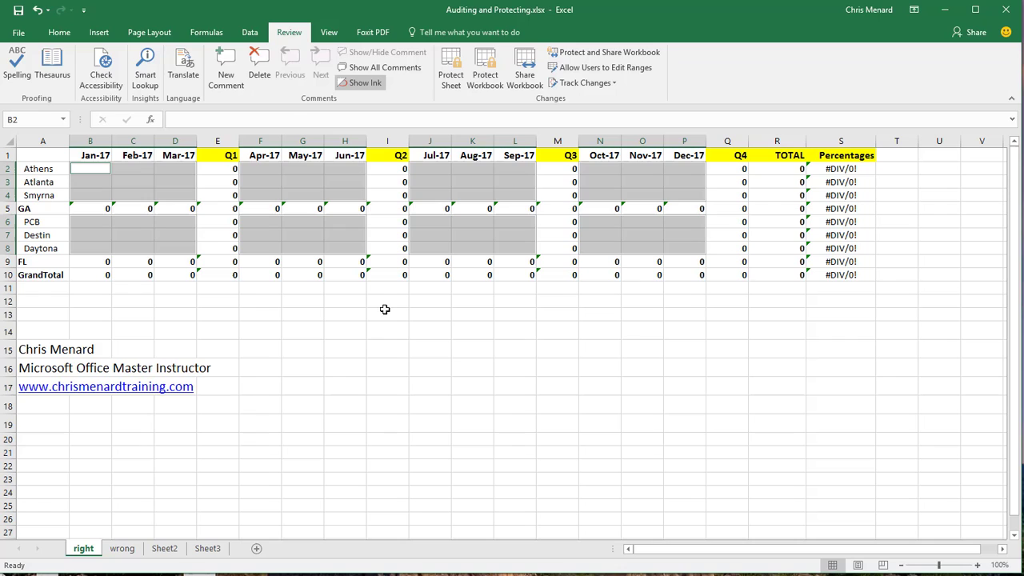
right_click(122, 180)
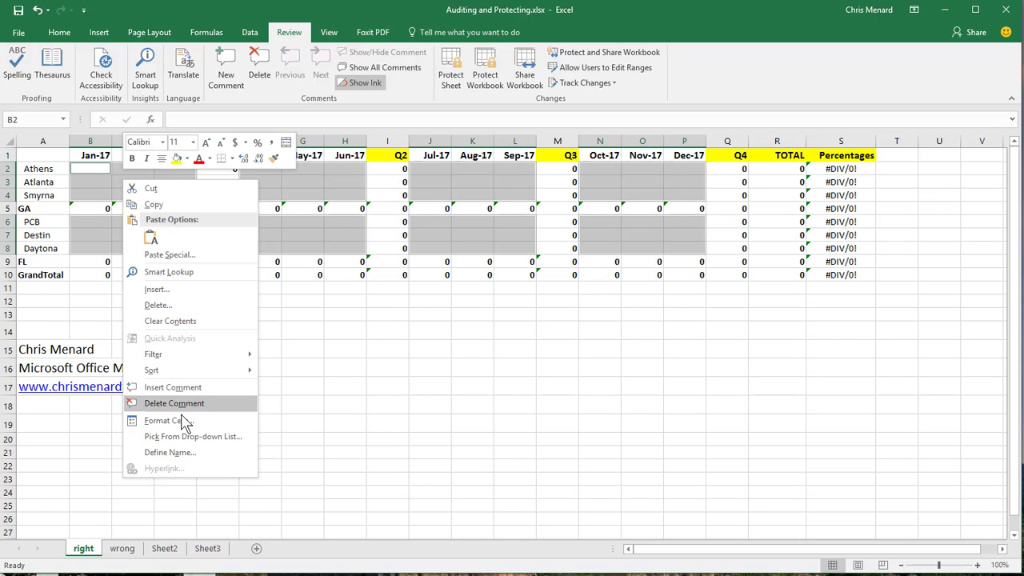
key(Escape)
key(ctrl+1)
click(303, 265)
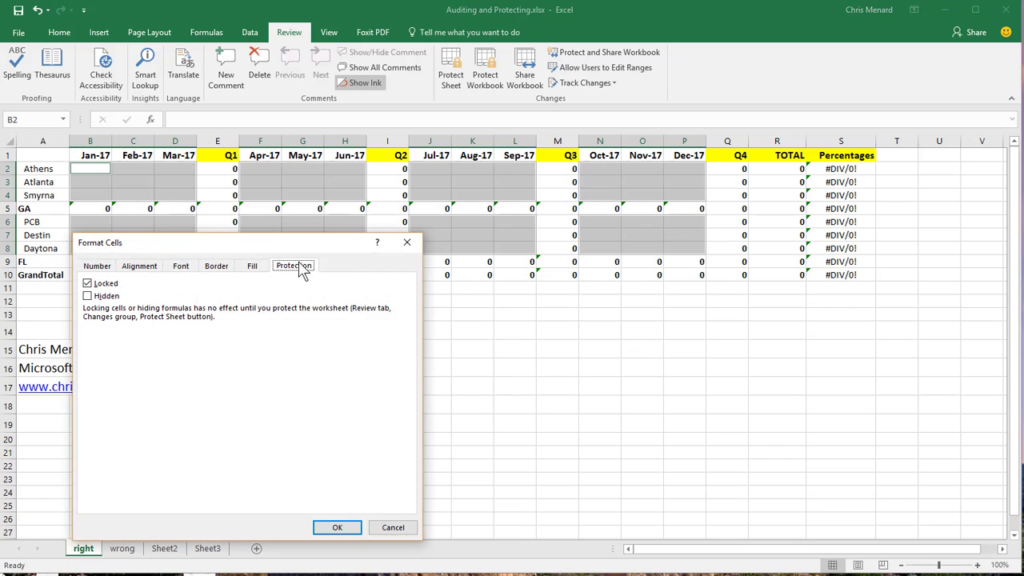
drag(267, 247, 442, 171)
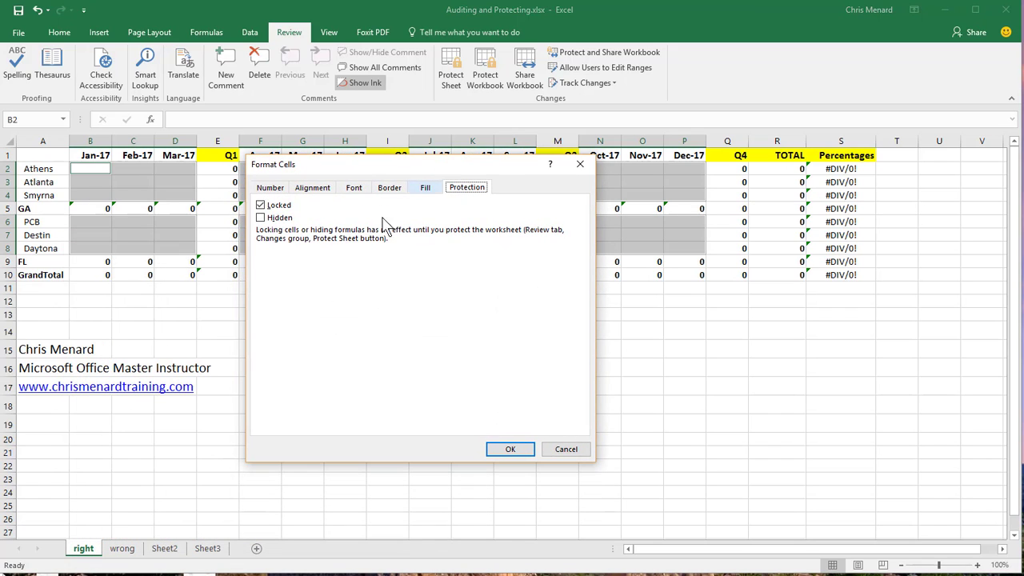
click(263, 210)
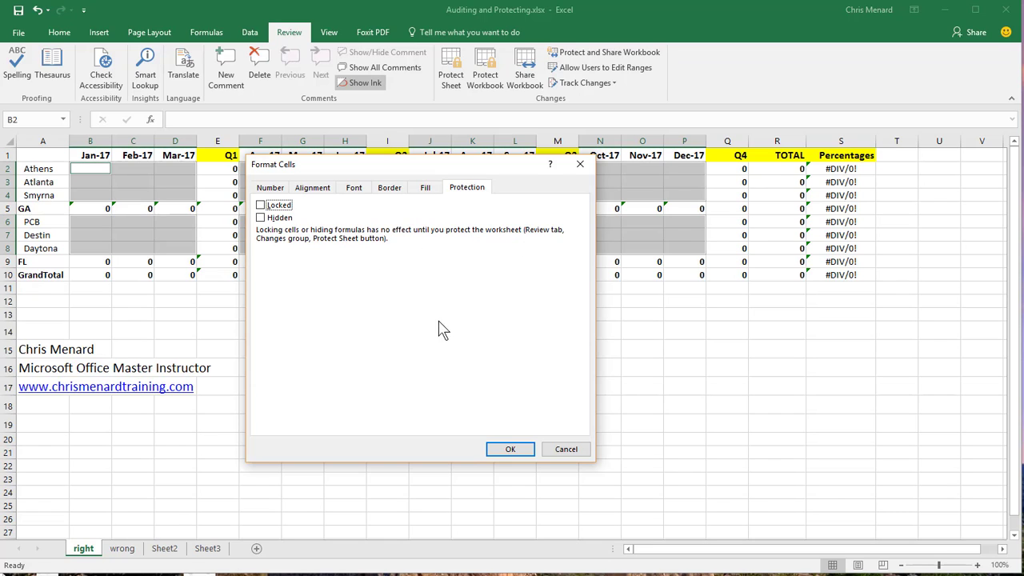
click(517, 450)
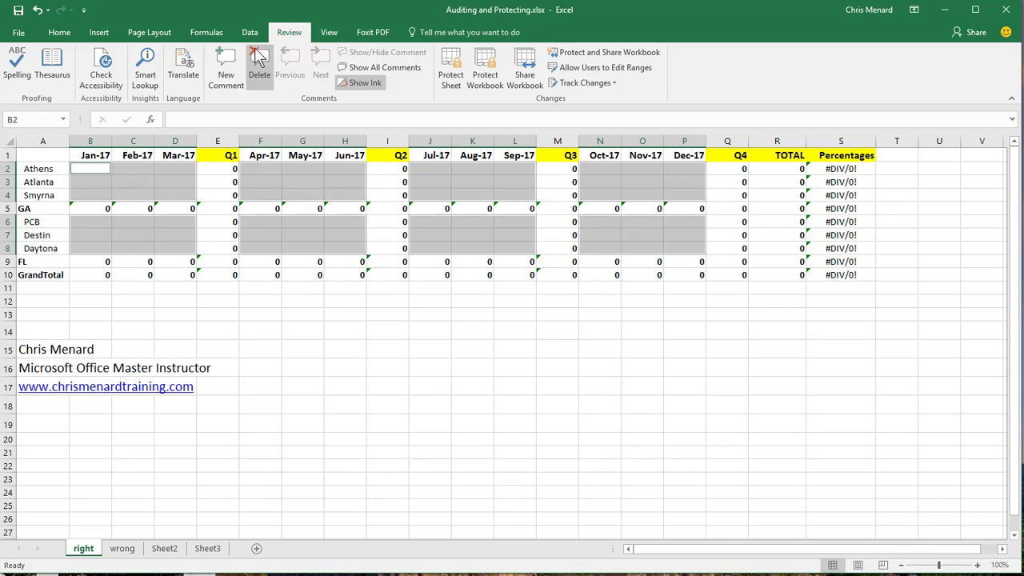
Protect the sheet with a password, allowing selection of unlocked cells only
click(451, 68)
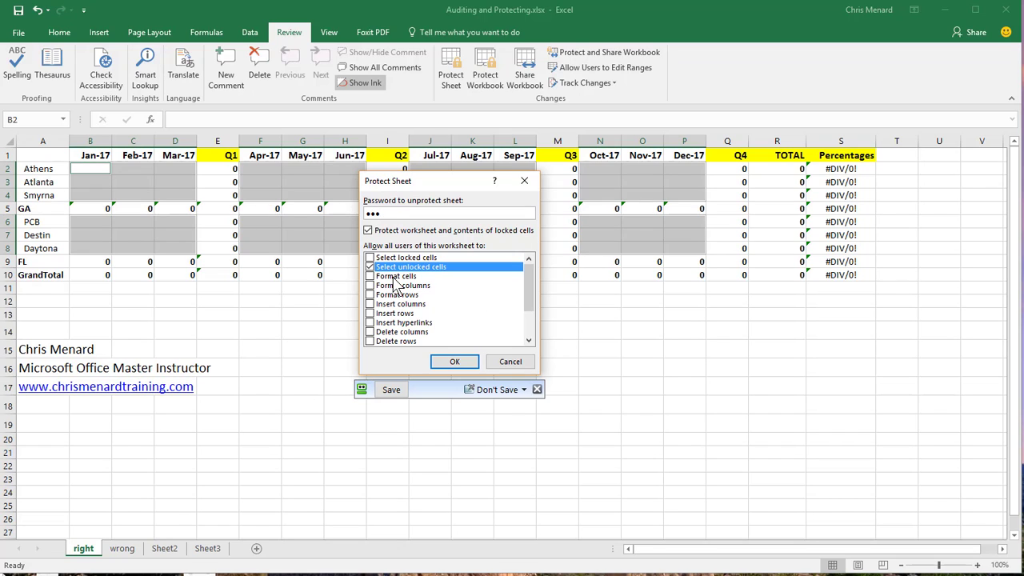
click(376, 257)
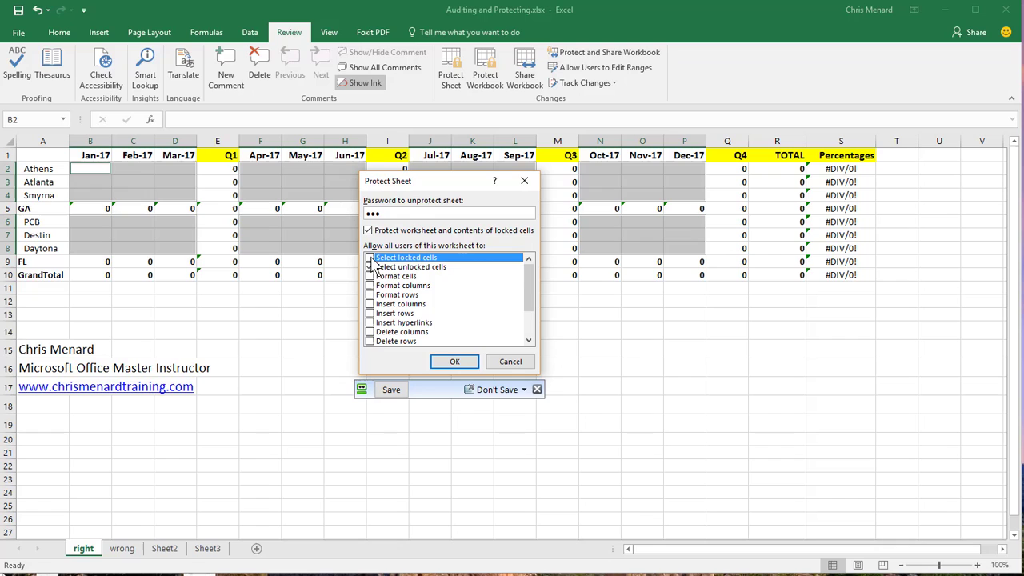
click(370, 258)
click(455, 362)
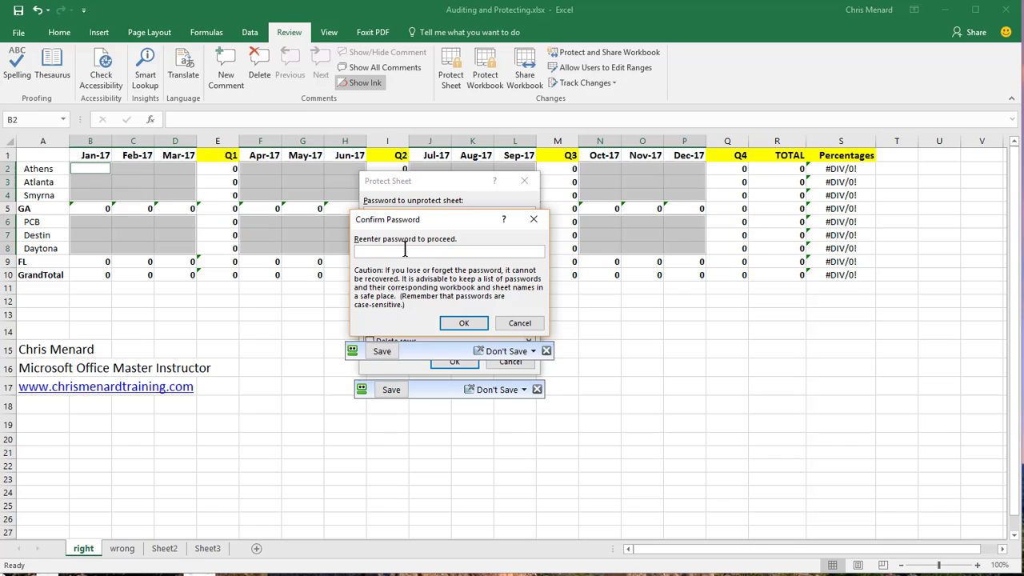
text(pa)
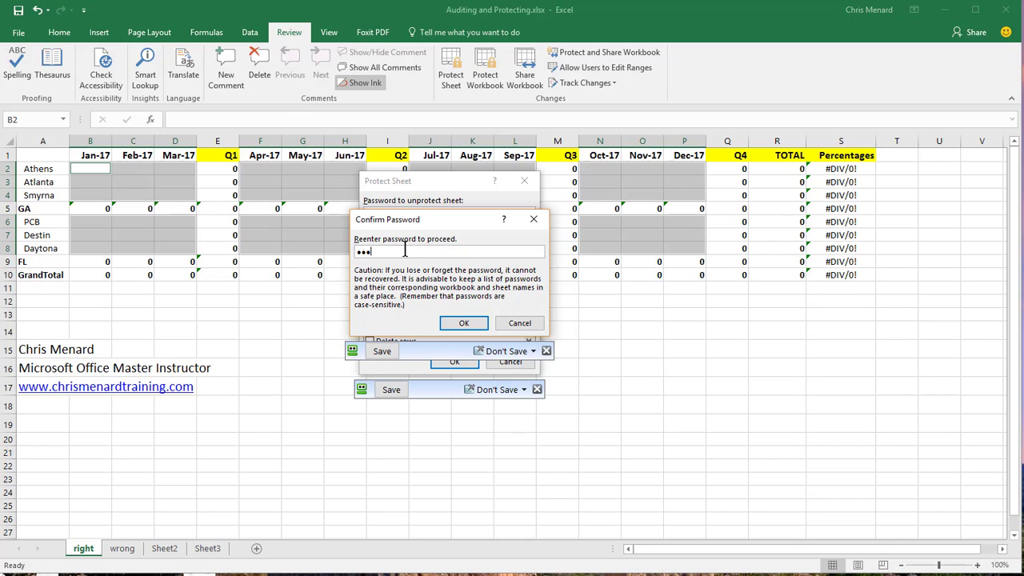
click(464, 322)
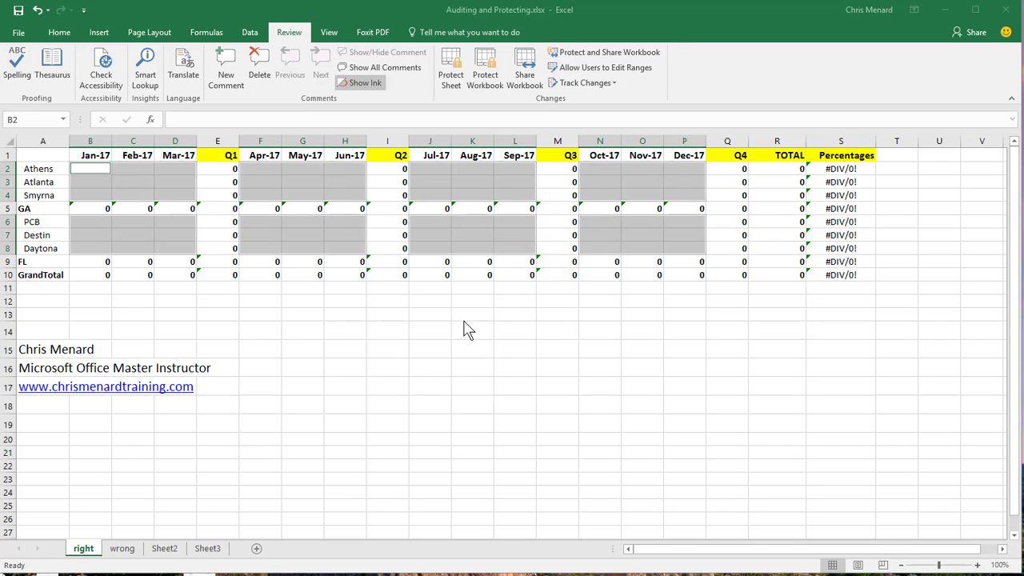
Enter Jan-17 revenues of 100, 50 and 75 for Athens, Atlanta and Smyrna
click(93, 170)
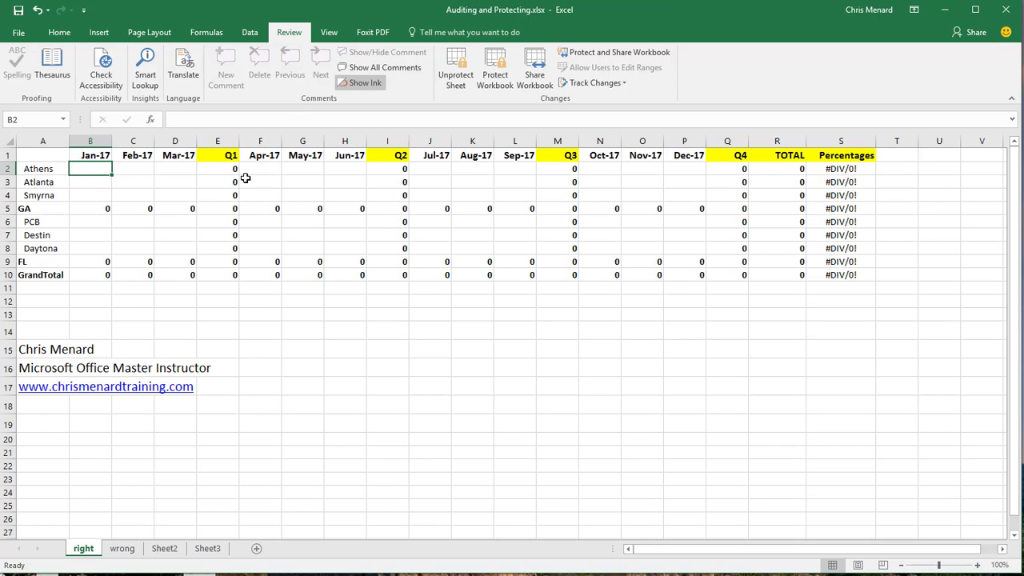
click(246, 173)
click(294, 169)
click(96, 170)
key(Return)
text(50)
key(Return)
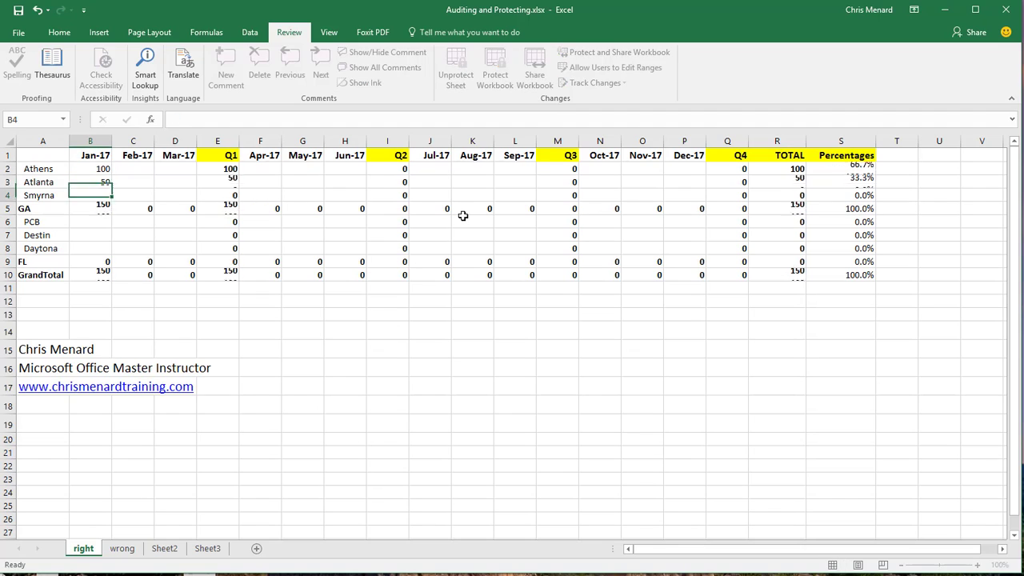
text(75)
key(Return)
key(Return)
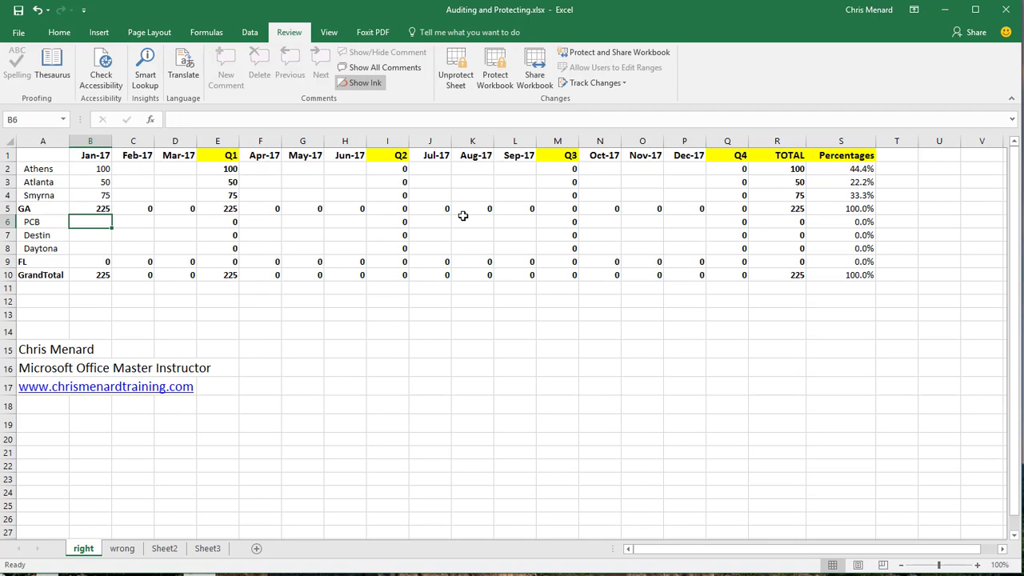
Unprotect the revenue sheet by supplying its password
click(459, 80)
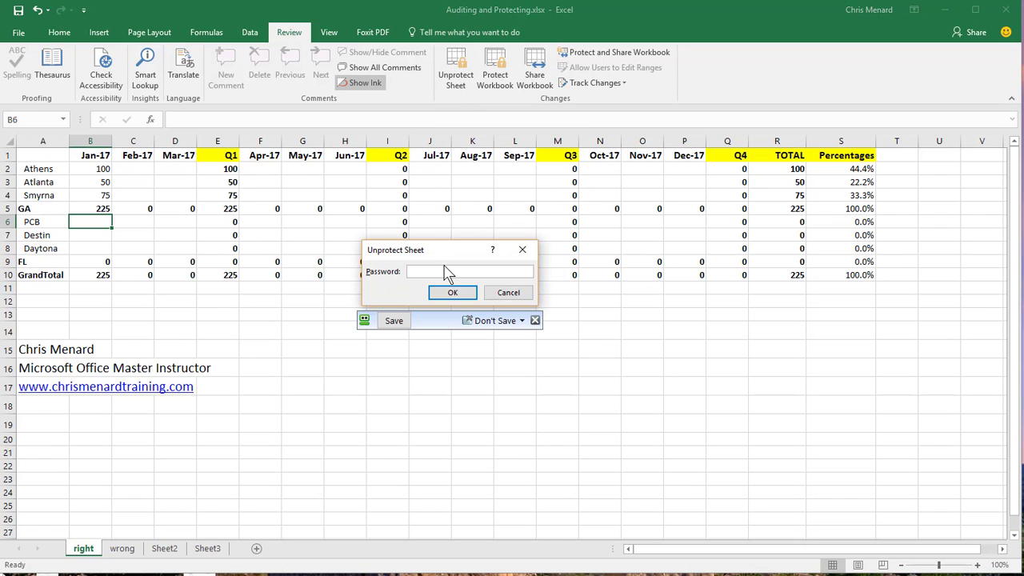
text(•••)
key(Return)
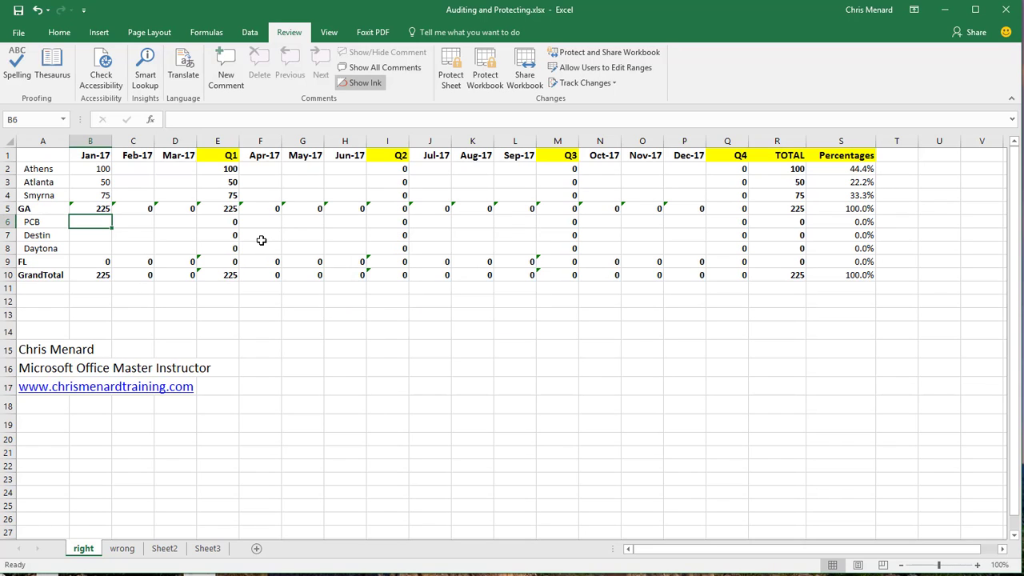